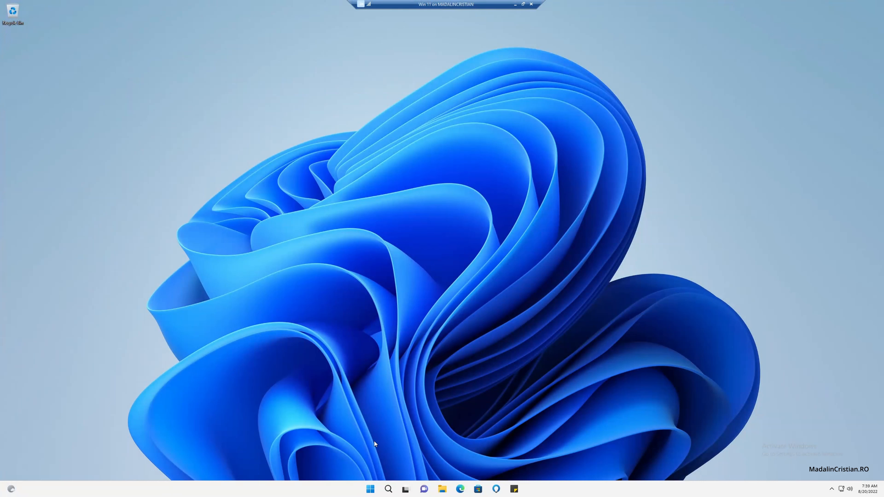
Step: Open Disk Management and start creating a new virtual hard disk
{"action": "right_click", "coordinate": [369, 491]}
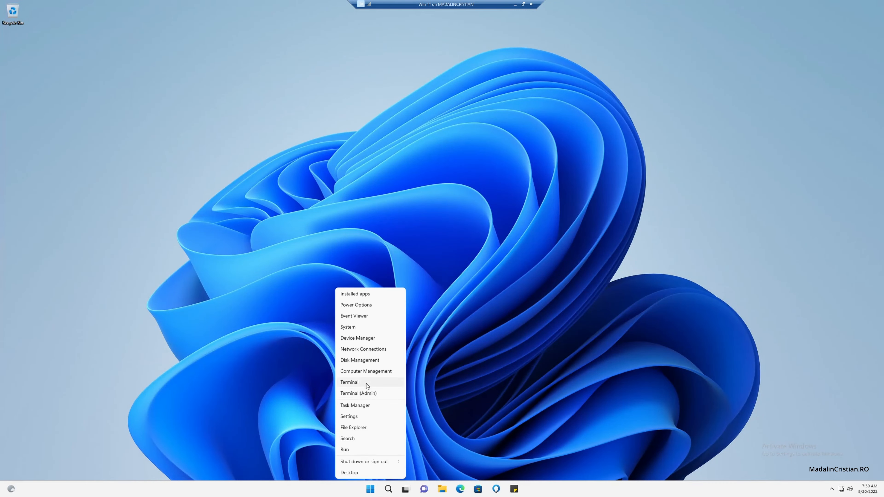
{"action": "left_click", "coordinate": [366, 360]}
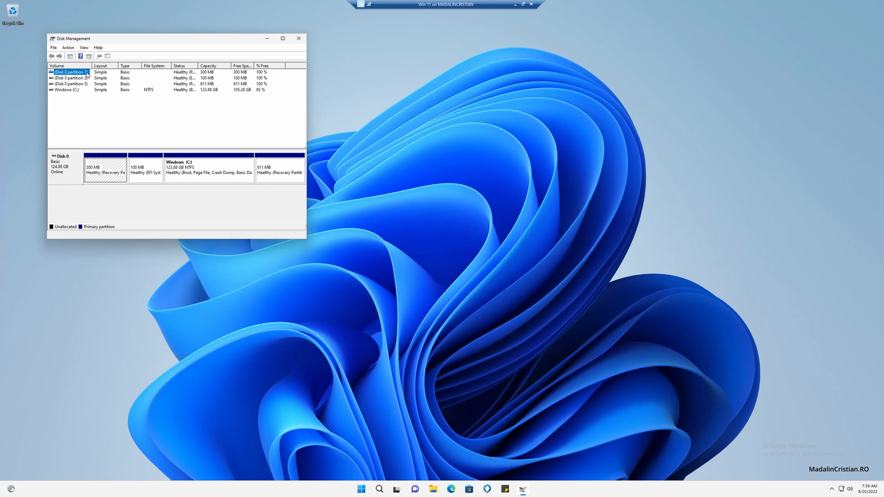
{"action": "left_click", "coordinate": [66, 48]}
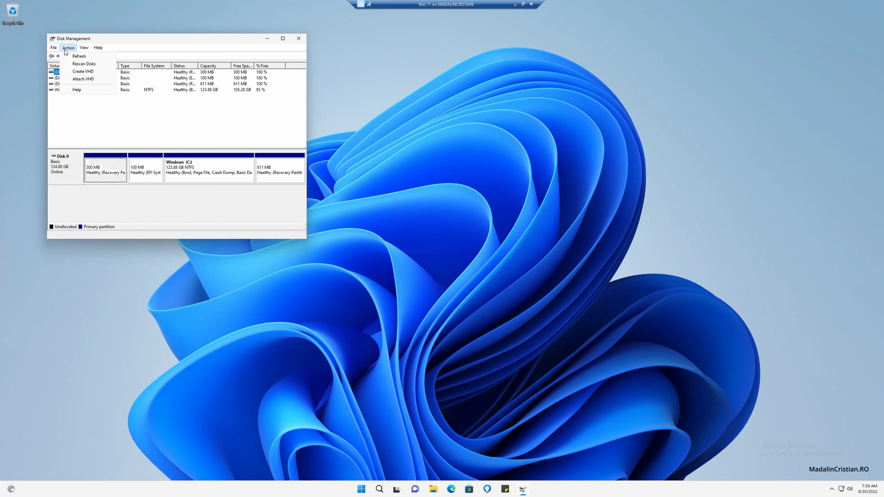
{"action": "left_click", "coordinate": [80, 72]}
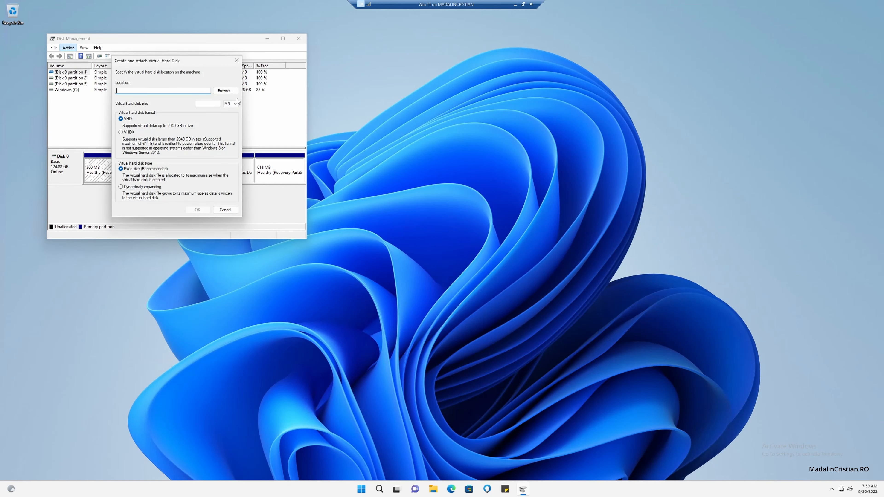
Step: Set the virtual hard disk's location to the Documents folder with the file name virtualdisk
{"action": "left_click", "coordinate": [229, 90]}
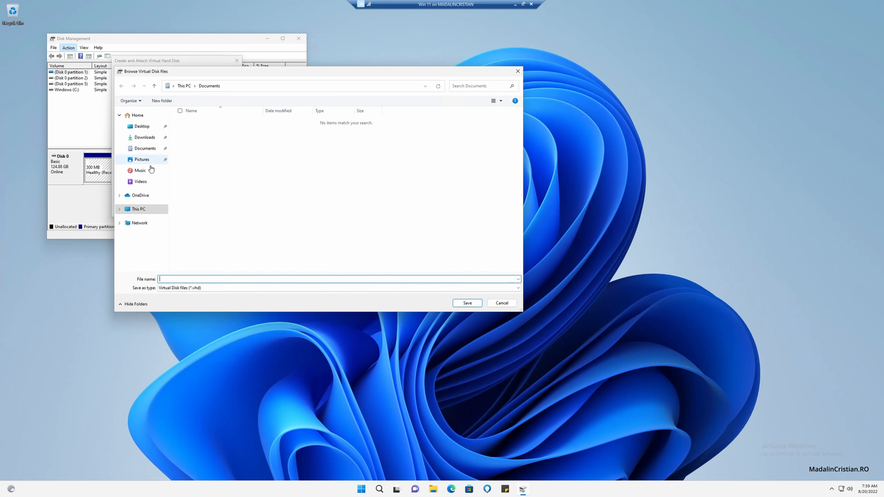
{"action": "left_click", "coordinate": [158, 208]}
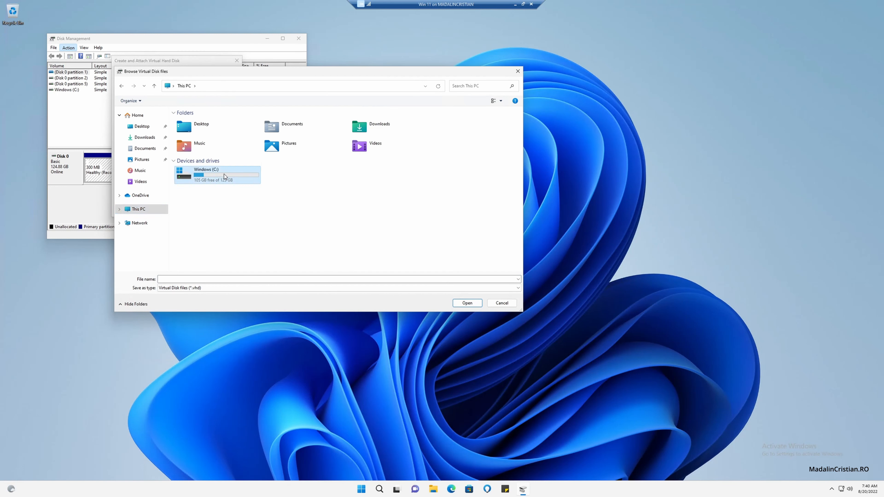
{"action": "double_click", "coordinate": [223, 174]}
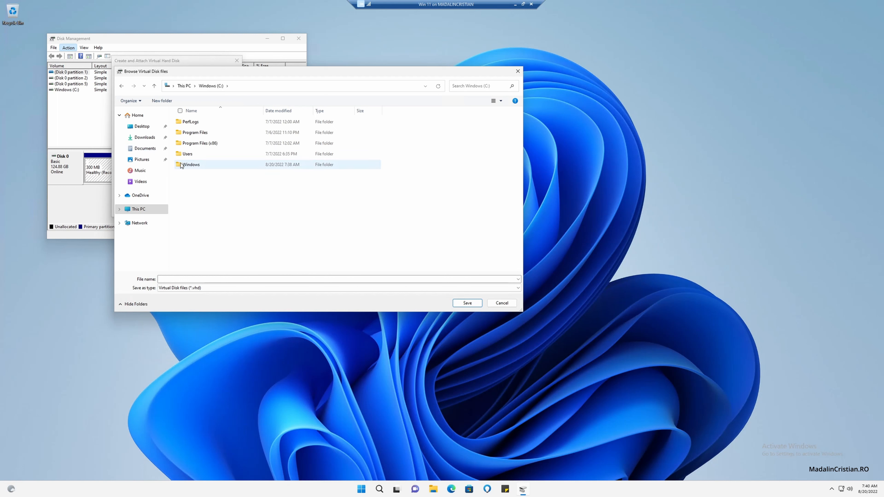
{"action": "left_click", "coordinate": [143, 148]}
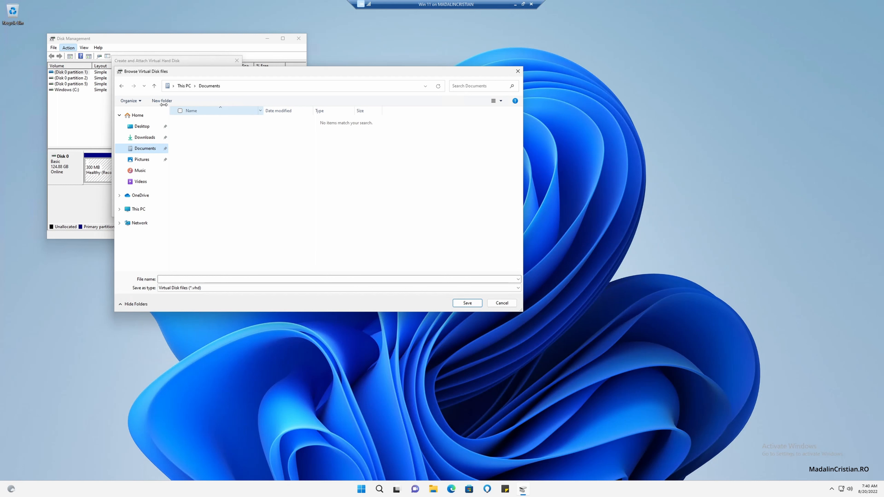
{"action": "left_click", "coordinate": [230, 279]}
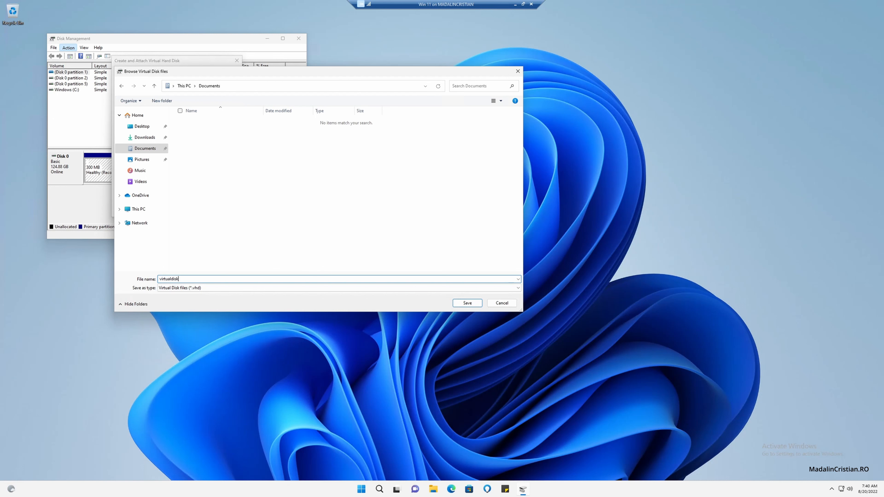
{"action": "left_click", "coordinate": [476, 305]}
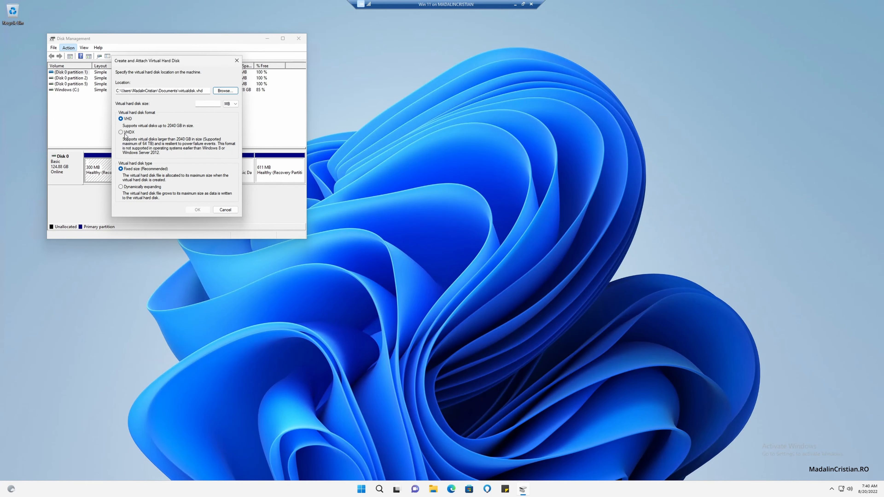
Step: Set the virtual disk size to 1 GB and the format to VHDX, and create the dynamically expanding disk
{"action": "left_click", "coordinate": [219, 103]}
{"action": "type", "text": "1"}
{"action": "left_click", "coordinate": [238, 103]}
{"action": "left_click", "coordinate": [122, 133]}
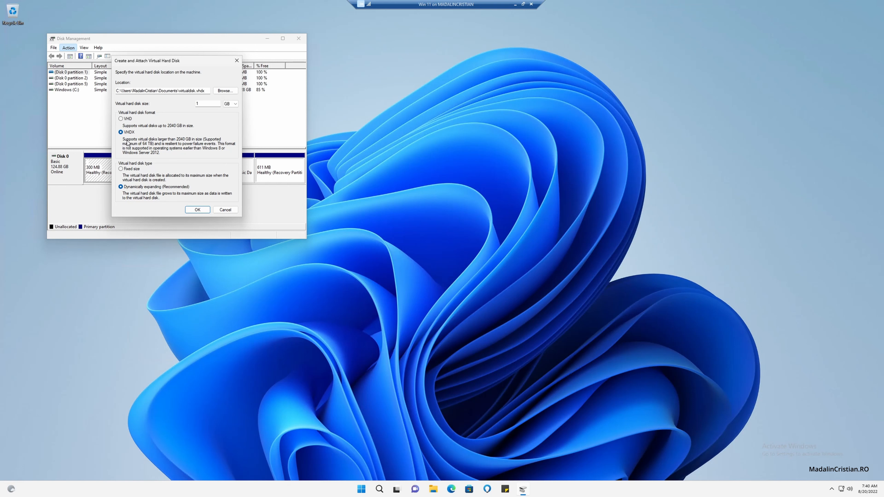
{"action": "left_click", "coordinate": [199, 211]}
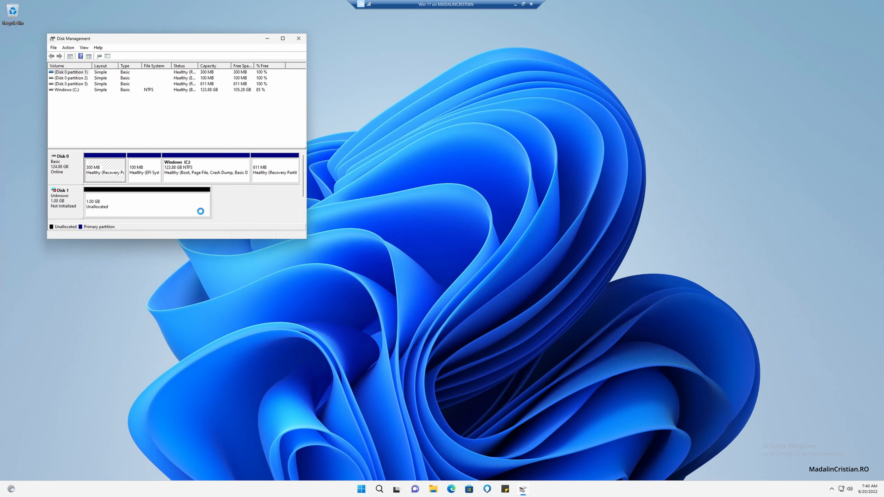
Step: Initialize Disk 1 with the GPT (GUID Partition Table) partition style
{"action": "right_click", "coordinate": [185, 208]}
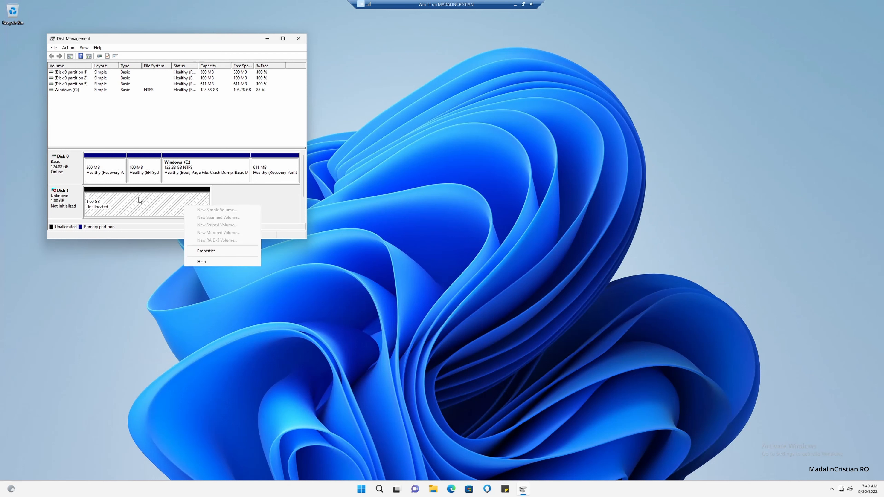
{"action": "left_click", "coordinate": [97, 112]}
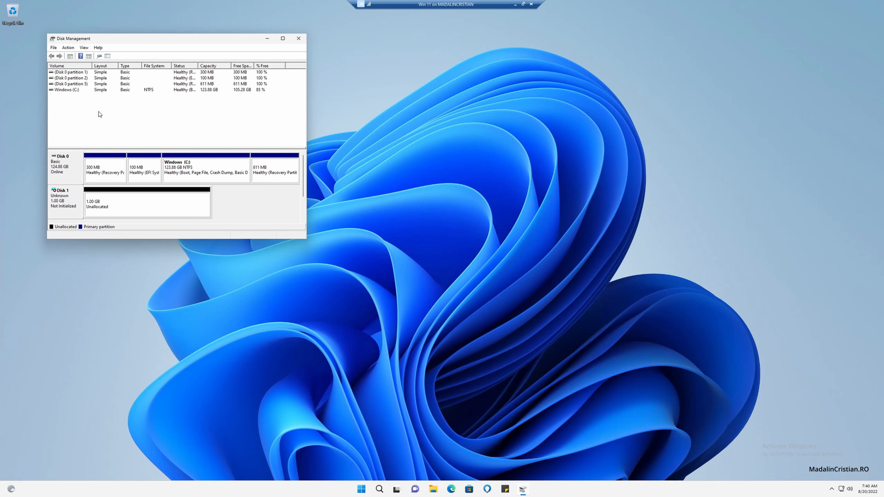
{"action": "right_click", "coordinate": [68, 197]}
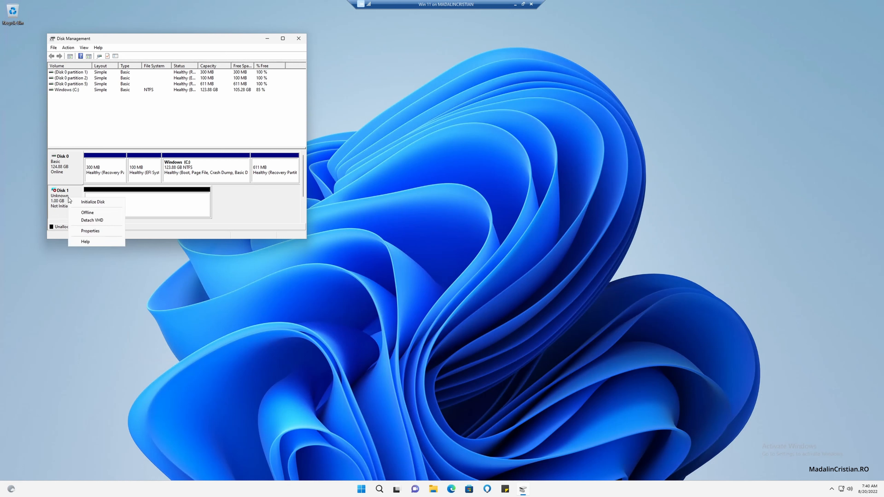
{"action": "left_click", "coordinate": [86, 203]}
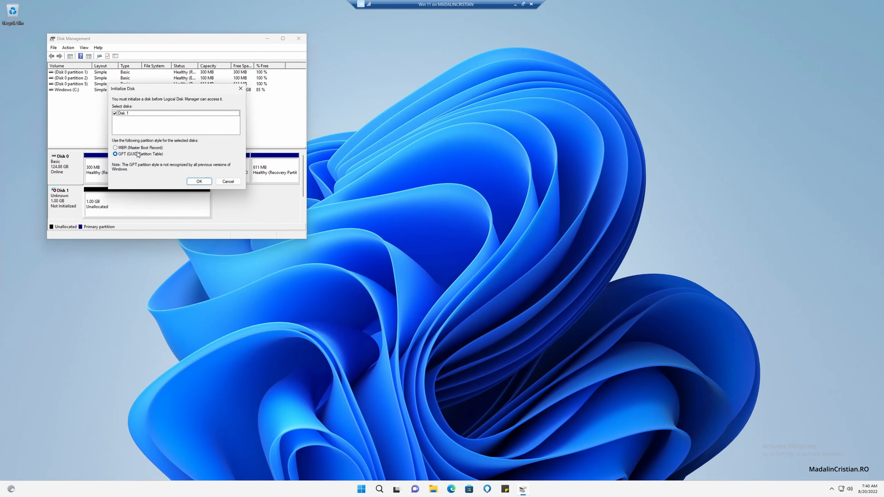
{"action": "left_click", "coordinate": [200, 181]}
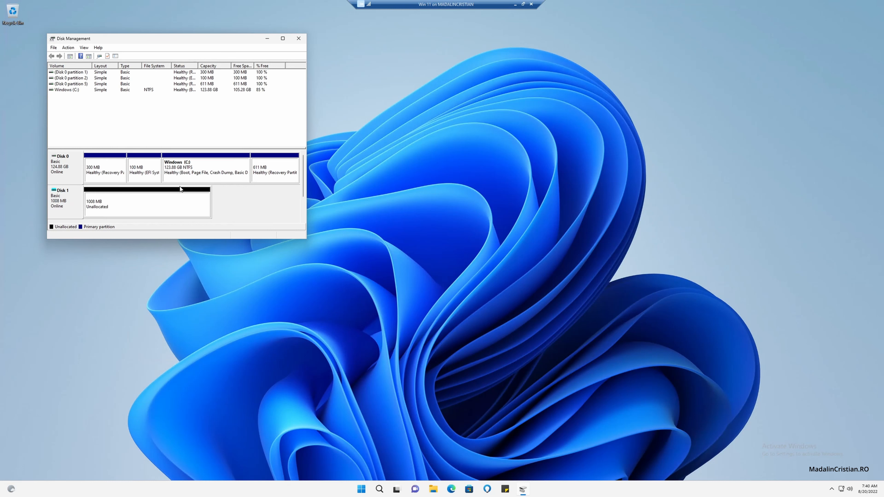
Step: Set up a new simple volume on Disk 1's unallocated space with the default size and drive letter D
{"action": "right_click", "coordinate": [171, 196]}
{"action": "left_click", "coordinate": [194, 200]}
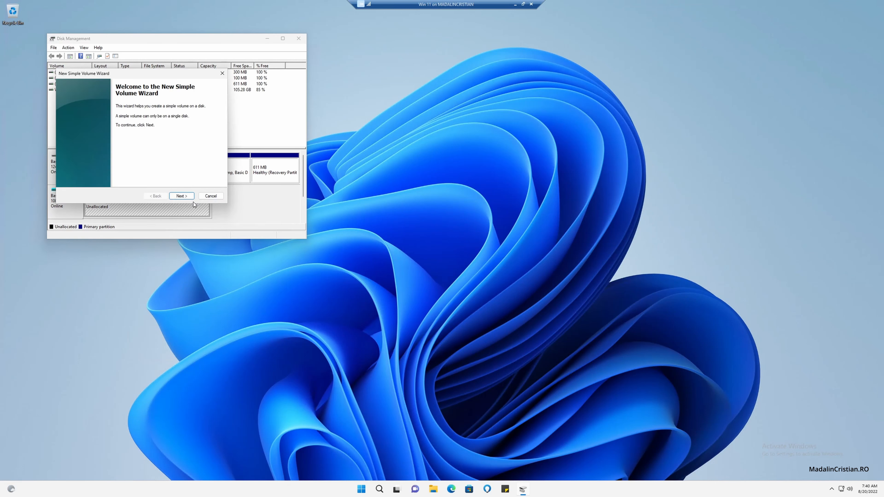
{"action": "left_click", "coordinate": [186, 196]}
{"action": "left_click", "coordinate": [186, 196]}
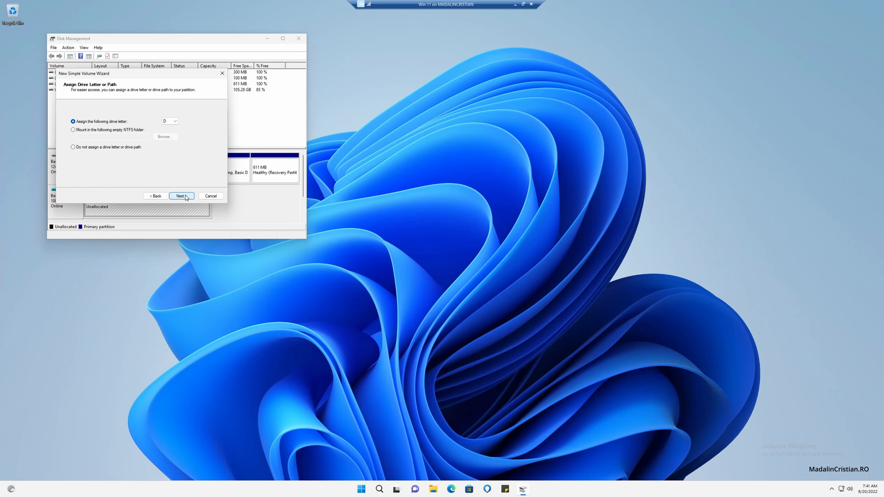
{"action": "left_click", "coordinate": [186, 196]}
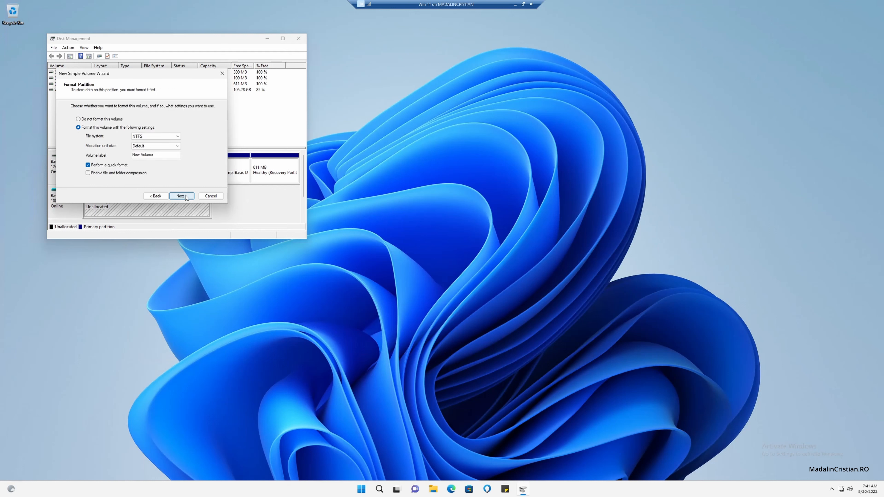
Step: Label the volume Virtual Disk and quick-format it as NTFS with the default allocation unit size
{"action": "left_click", "coordinate": [155, 145]}
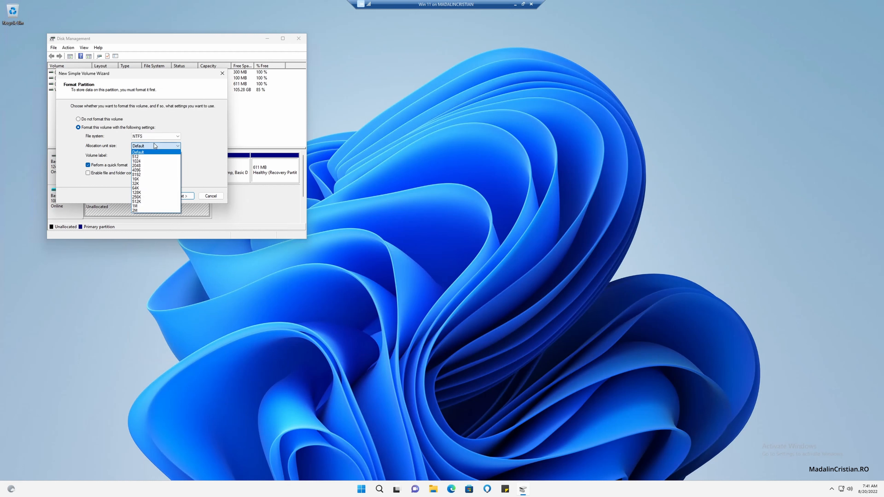
{"action": "left_click", "coordinate": [155, 145]}
{"action": "key", "text": "Tab"}
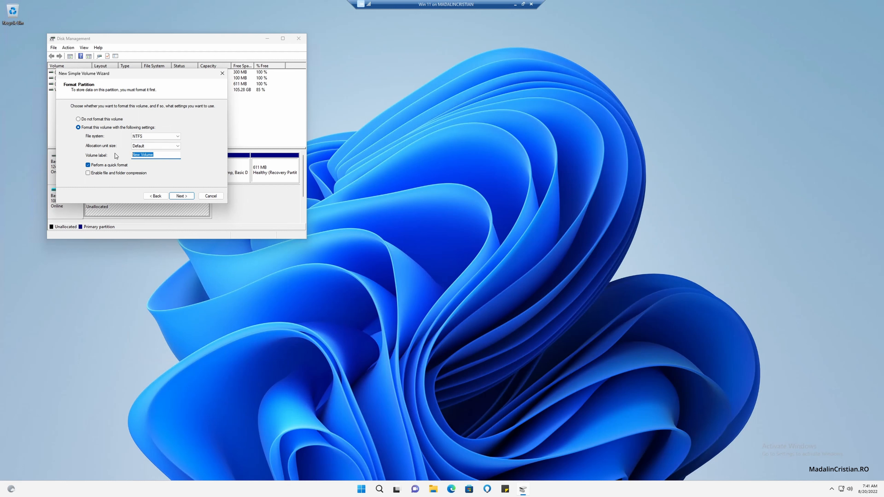
{"action": "type", "text": "Virtual Disk"}
{"action": "left_click", "coordinate": [181, 196]}
{"action": "left_click", "coordinate": [181, 196]}
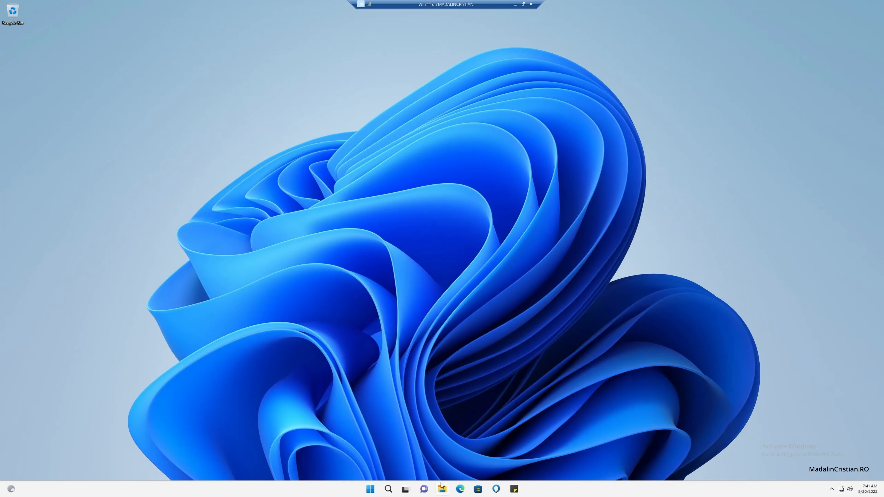
Step: Open the Disks & volumes page in the advanced storage settings of Windows Settings
{"action": "right_click", "coordinate": [371, 489]}
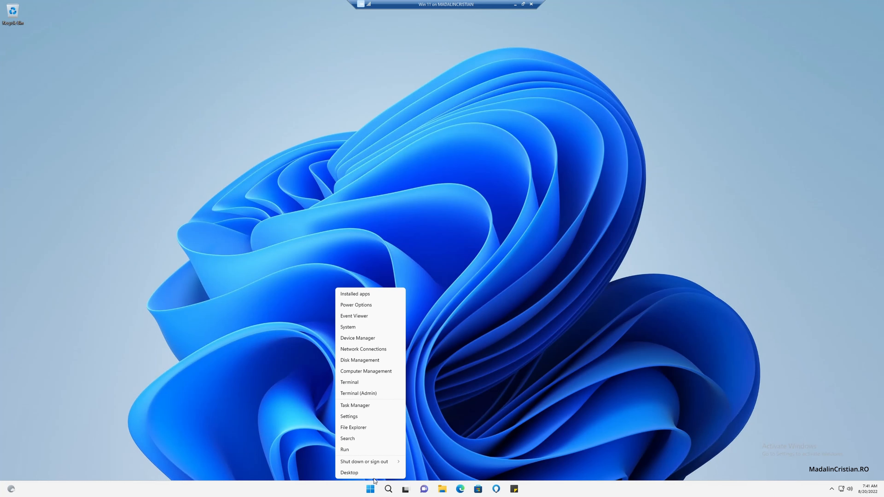
{"action": "left_click", "coordinate": [354, 417]}
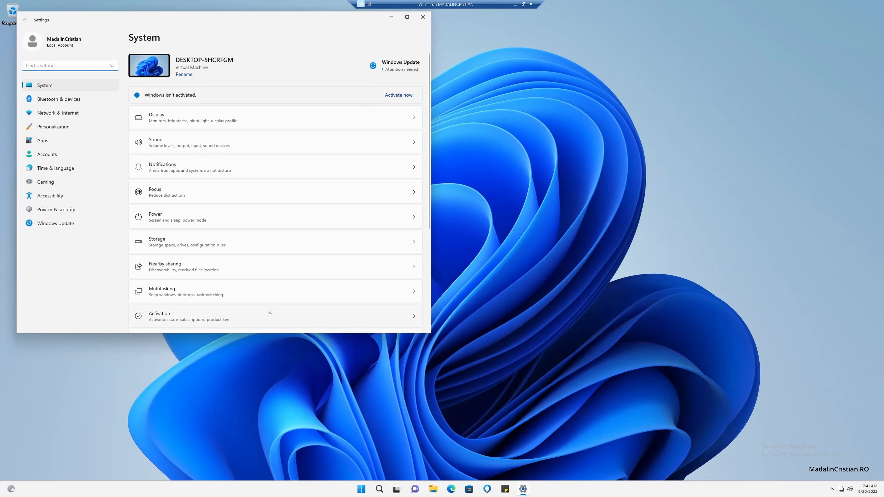
{"action": "left_click", "coordinate": [188, 238]}
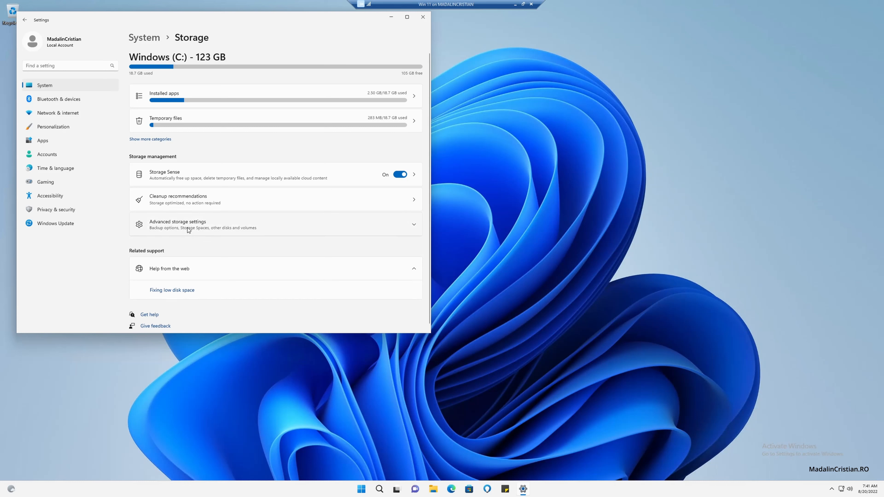
{"action": "left_click", "coordinate": [187, 229]}
{"action": "scroll", "coordinate": [187, 229], "scroll_direction": "down", "scroll_amount": 3}
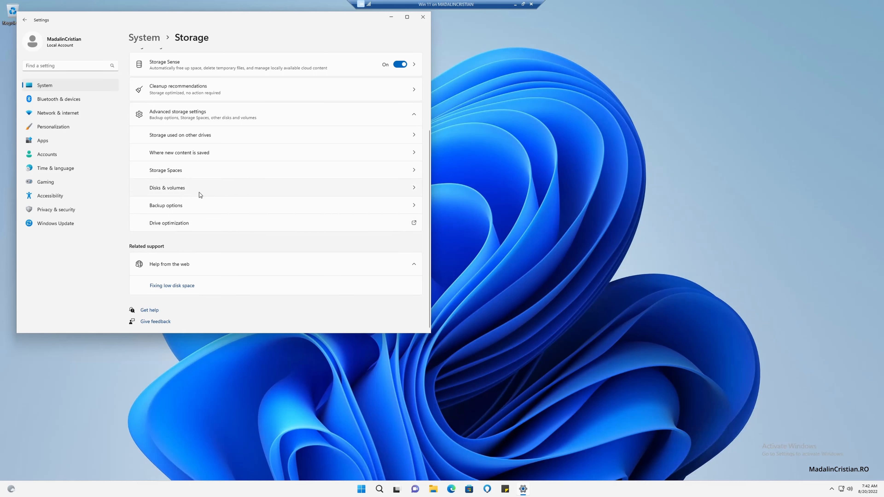
{"action": "left_click", "coordinate": [216, 191]}
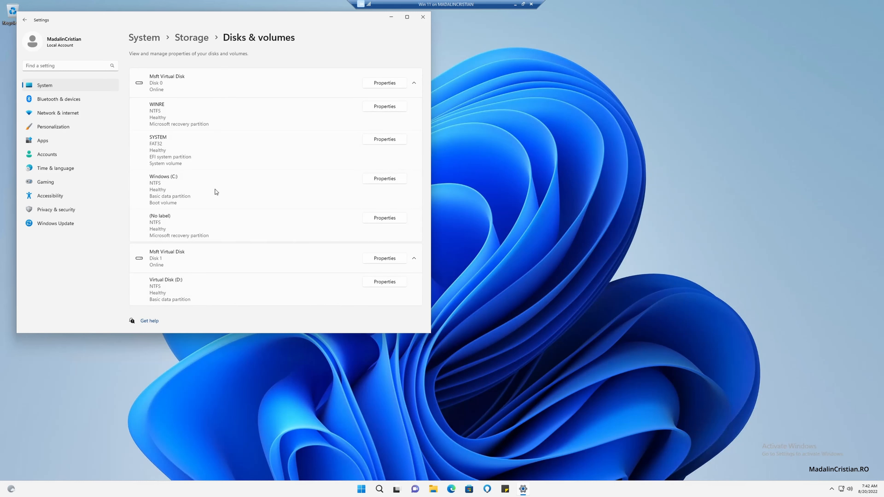
Step: Open the properties of Virtual Disk (D:) and start turning on BitLocker for that drive
{"action": "left_click", "coordinate": [384, 282]}
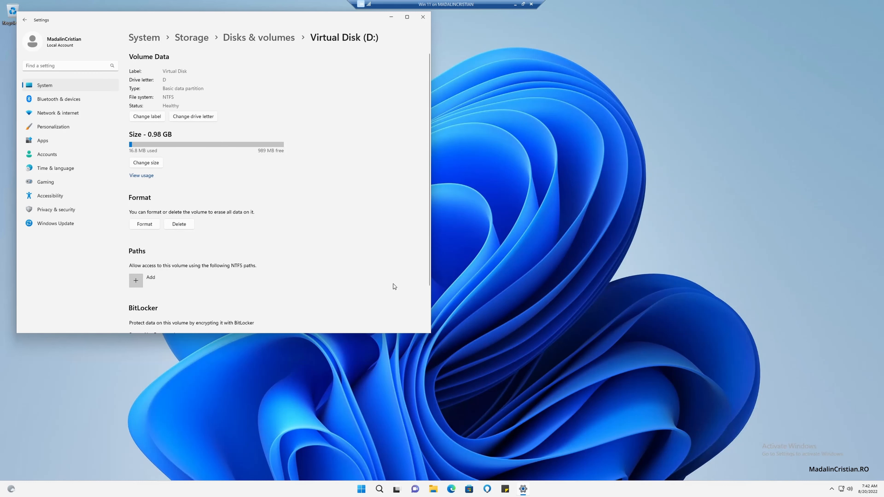
{"action": "scroll", "coordinate": [275, 228], "scroll_direction": "down", "scroll_amount": 2}
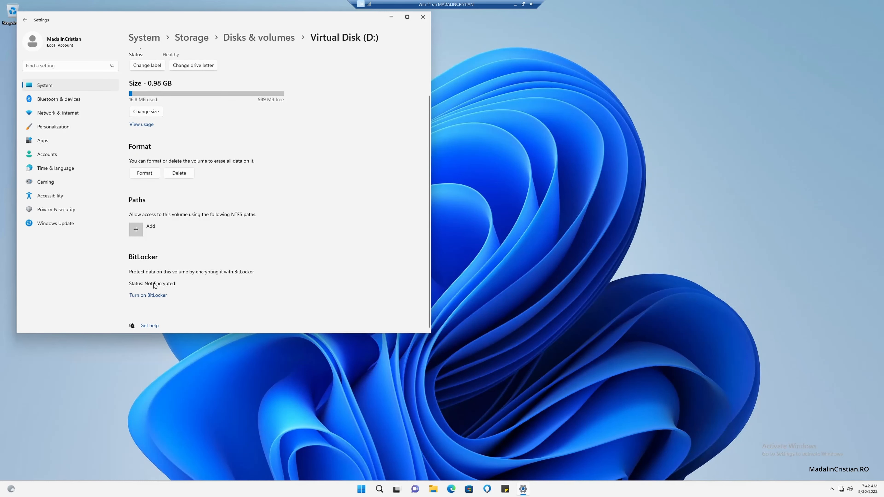
{"action": "left_click", "coordinate": [149, 296]}
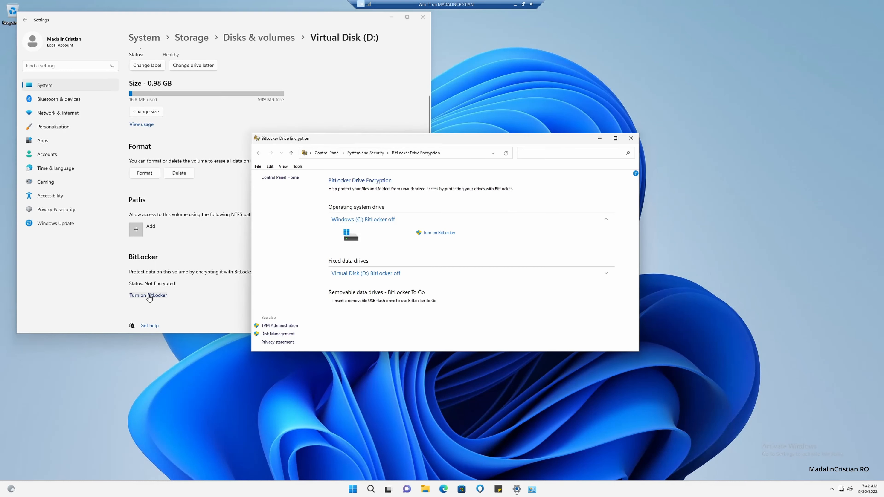
{"action": "left_click", "coordinate": [606, 273]}
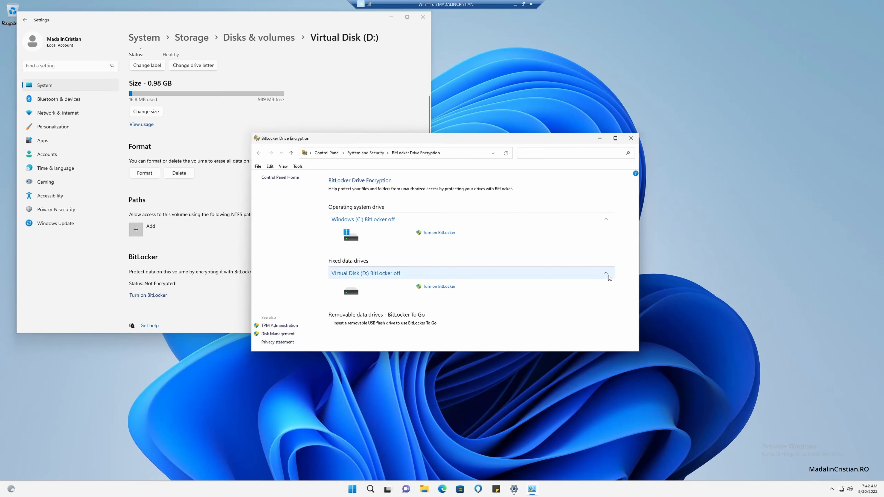
{"action": "left_click", "coordinate": [431, 287]}
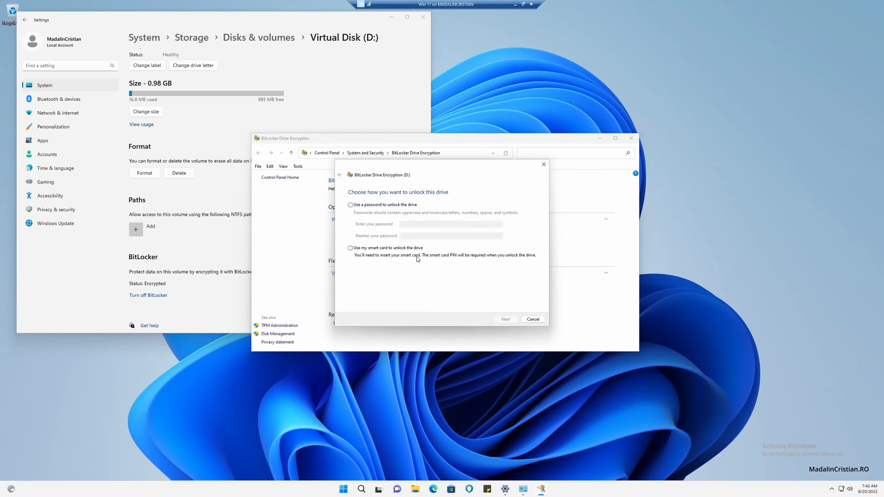
Step: Choose a password to unlock the drive, then enter and re-enter the BitLocker password
{"action": "left_click", "coordinate": [395, 205]}
{"action": "left_click", "coordinate": [409, 223]}
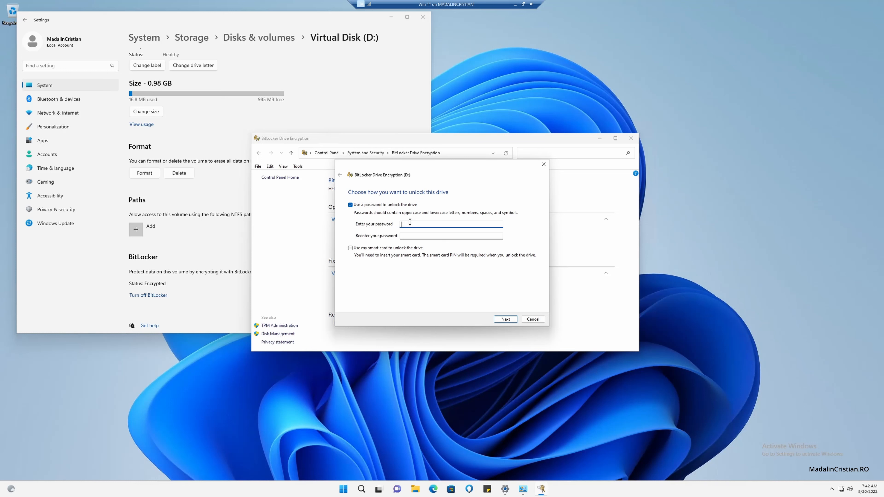
{"action": "type", "text": "••••••"}
{"action": "left_click", "coordinate": [426, 236]}
{"action": "type", "text": "••••"}
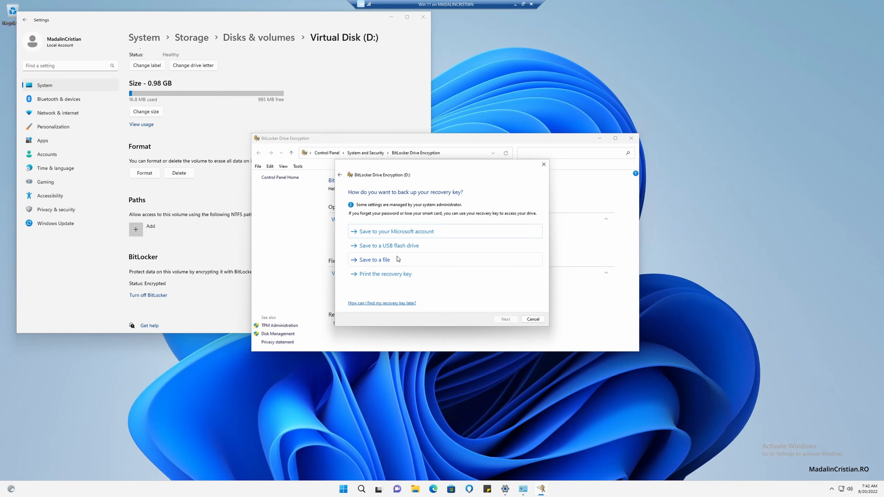
Step: Back up the recovery key as a file on the Desktop and continue to the encryption scope choice
{"action": "left_click", "coordinate": [394, 264]}
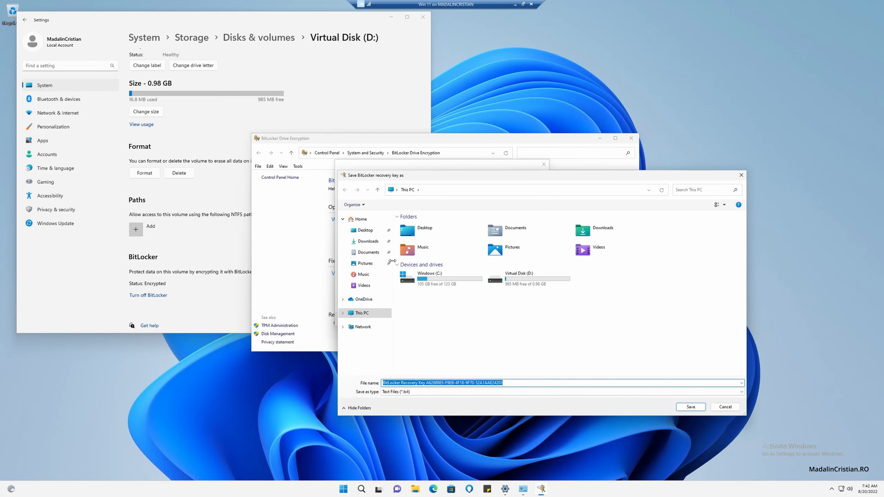
{"action": "left_click", "coordinate": [364, 233]}
{"action": "left_click", "coordinate": [688, 407]}
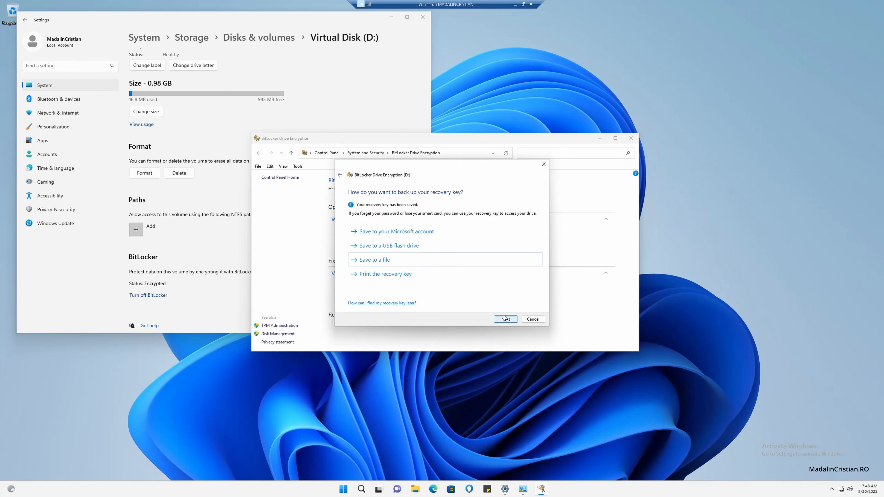
{"action": "left_click", "coordinate": [505, 318]}
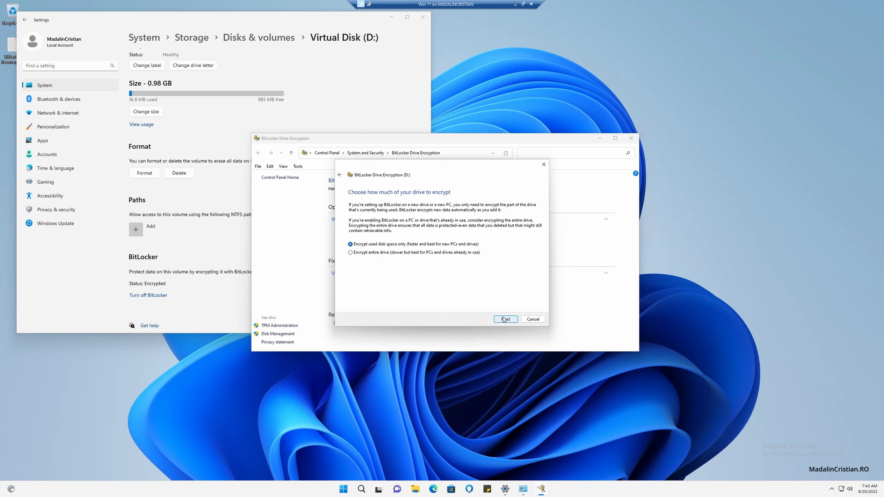
Step: Choose to encrypt used disk space only in the new encryption mode and start encrypting drive D
{"action": "left_click", "coordinate": [504, 319]}
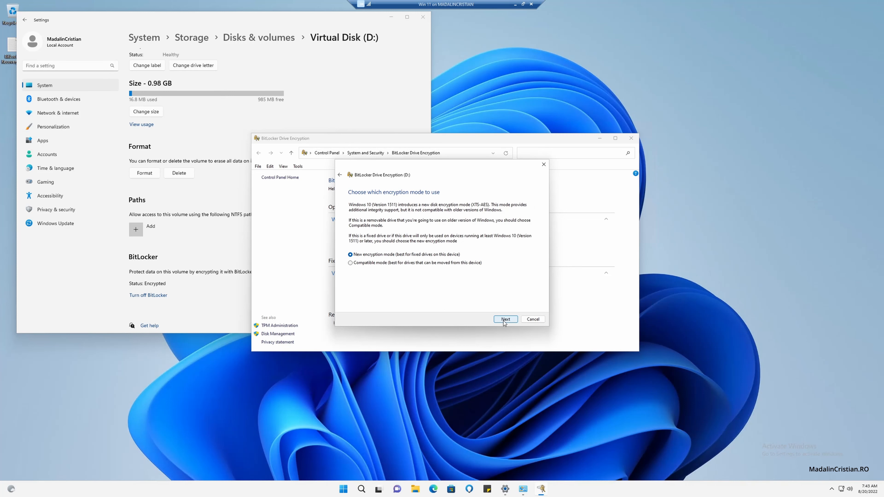
{"action": "left_click", "coordinate": [505, 319]}
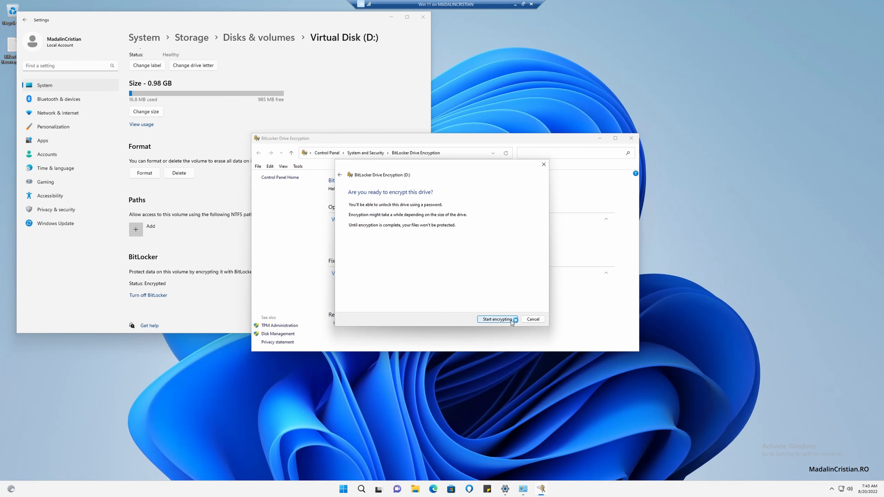
{"action": "left_click", "coordinate": [498, 319]}
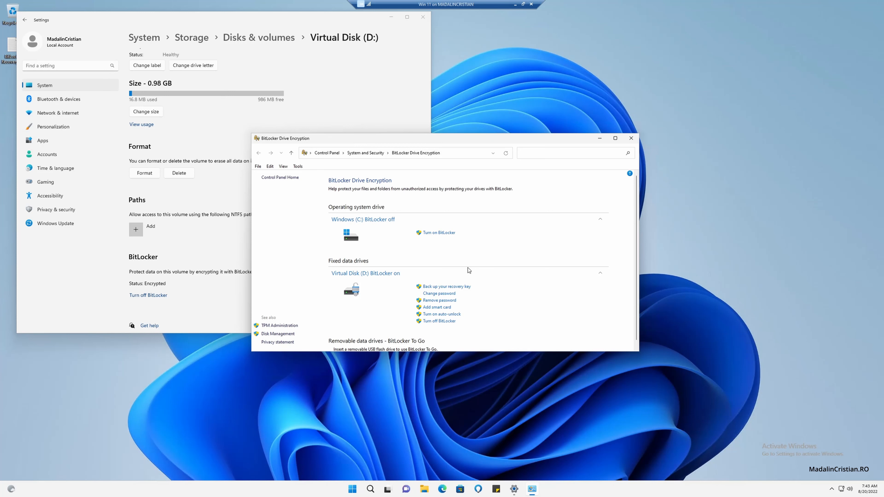
Step: Close the BitLocker Drive Encryption and Settings windows and switch to File Explorer
{"action": "left_click", "coordinate": [631, 138]}
{"action": "left_click", "coordinate": [422, 18]}
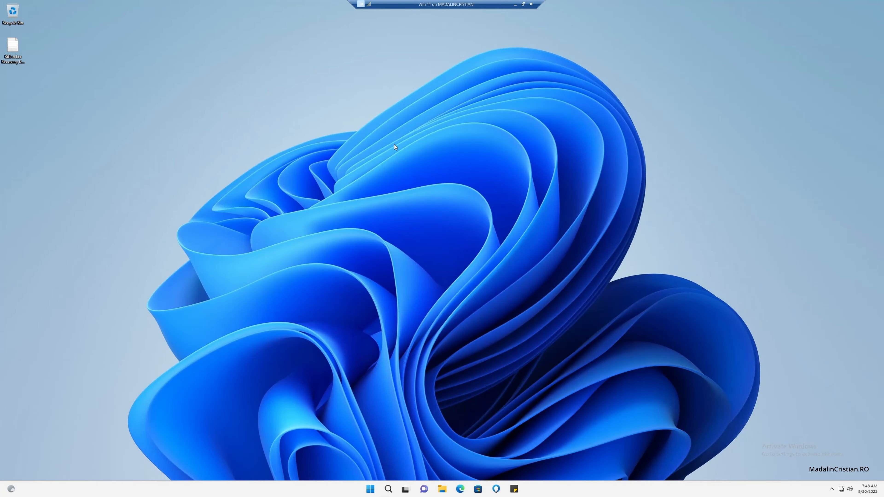
{"action": "left_click", "coordinate": [443, 489]}
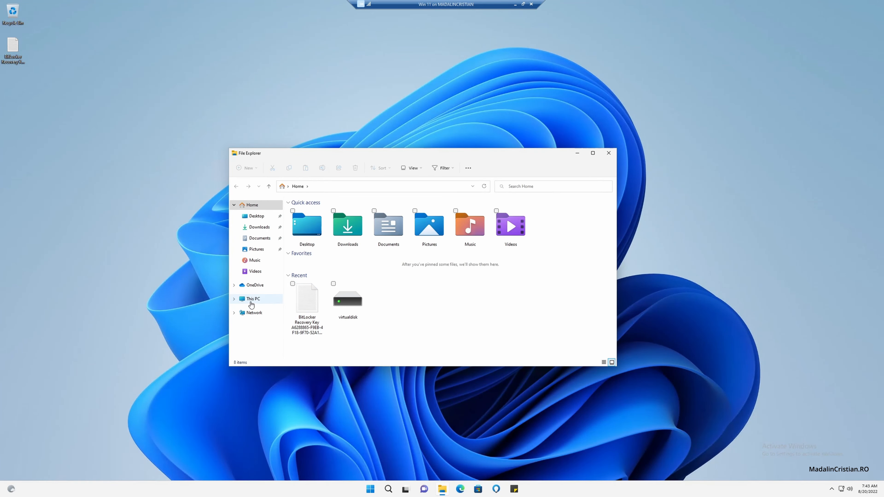
Step: Try to mount the virtualdisk file from the recent files
{"action": "left_click", "coordinate": [356, 305]}
{"action": "double_click", "coordinate": [357, 305]}
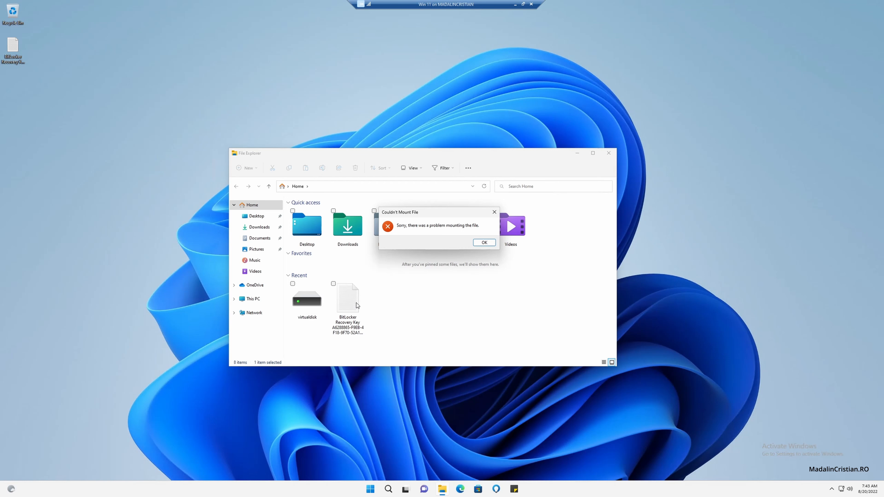
{"action": "left_click", "coordinate": [484, 242]}
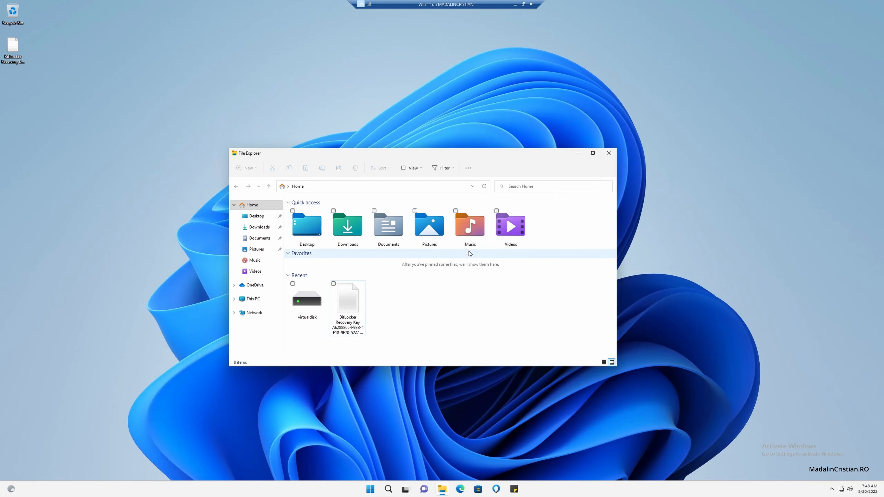
Step: Look inside Virtual Disk (D:) from This PC and go back to the drive overview
{"action": "left_click", "coordinate": [251, 298]}
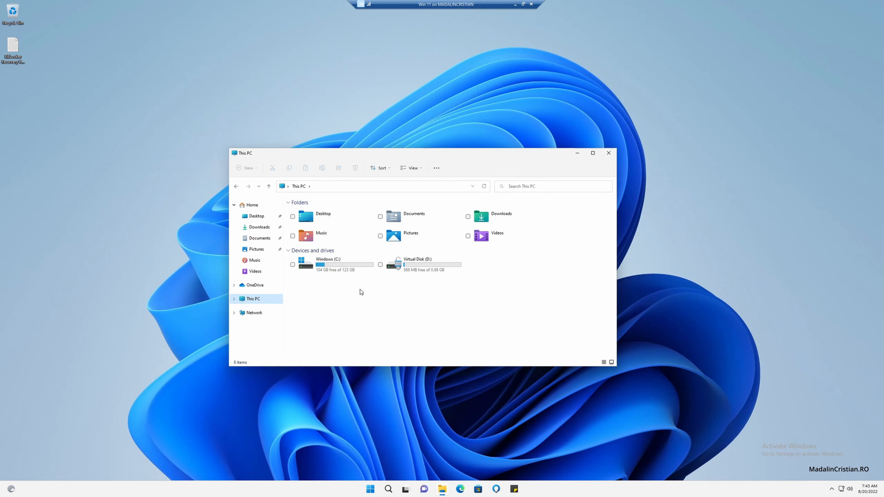
{"action": "left_click", "coordinate": [423, 270]}
{"action": "double_click", "coordinate": [423, 269]}
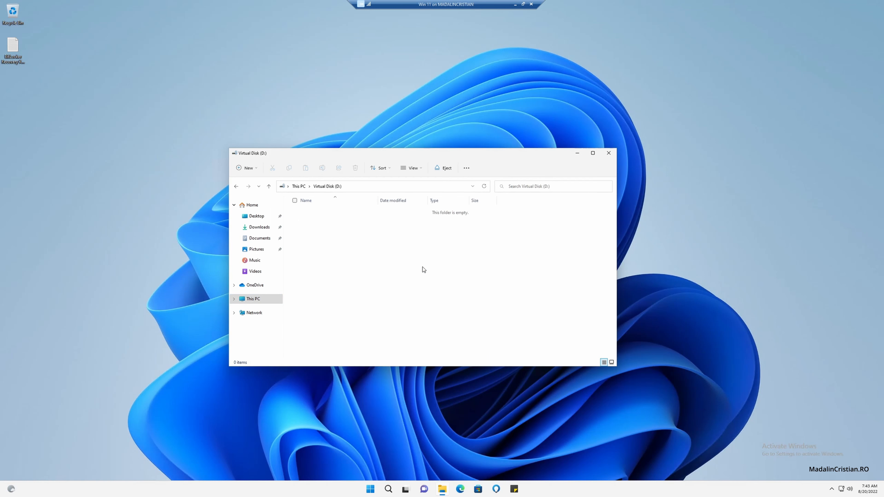
{"action": "left_click", "coordinate": [269, 187]}
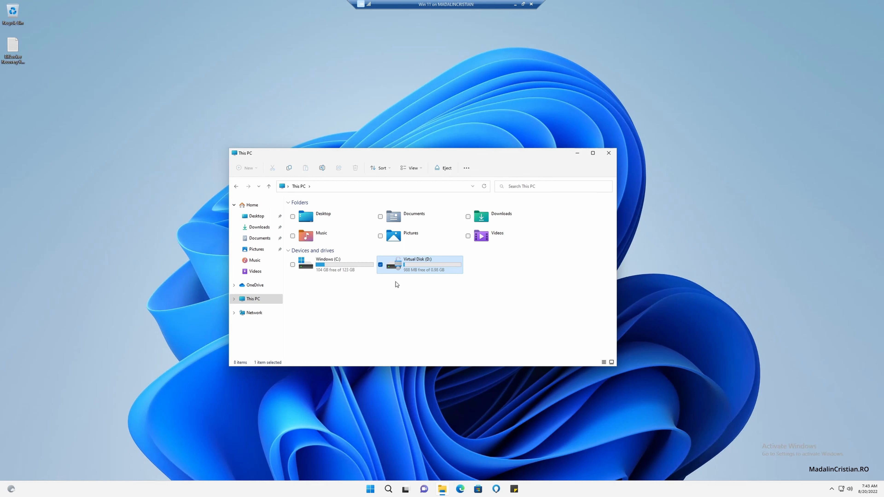
Step: View the BitLocker management options for Virtual Disk (D:) and close them
{"action": "right_click", "coordinate": [395, 268]}
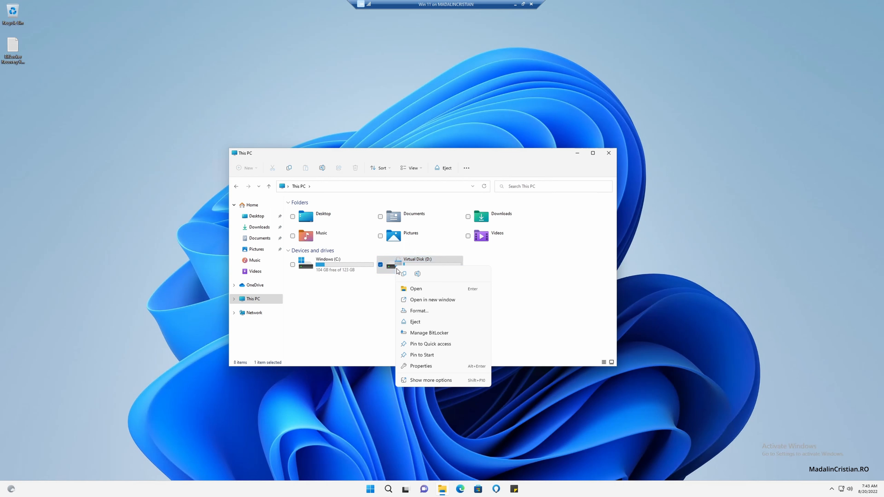
{"action": "left_click", "coordinate": [425, 334]}
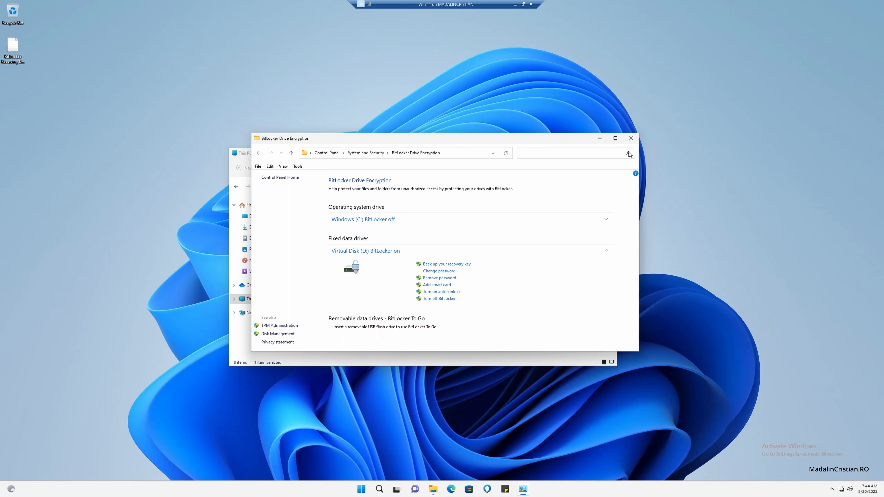
{"action": "left_click", "coordinate": [631, 137]}
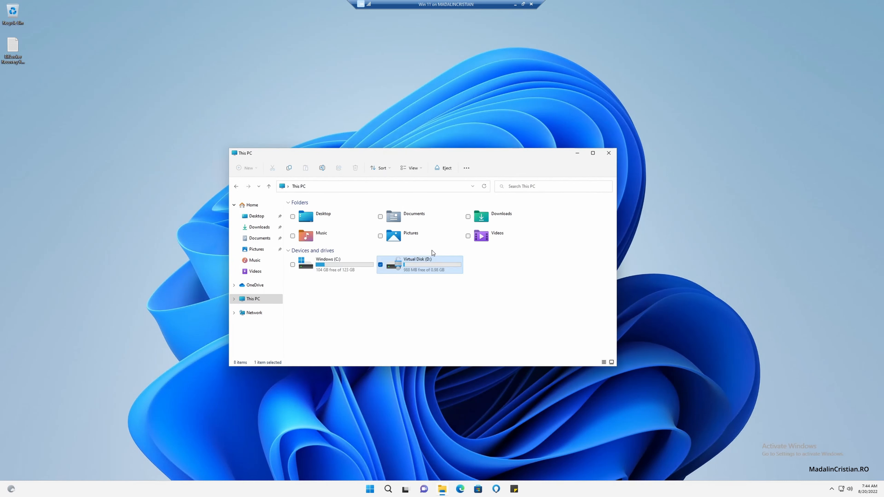
Step: Check the contents of Virtual Disk (D:) once more, return to This PC and eject the drive
{"action": "double_click", "coordinate": [412, 261]}
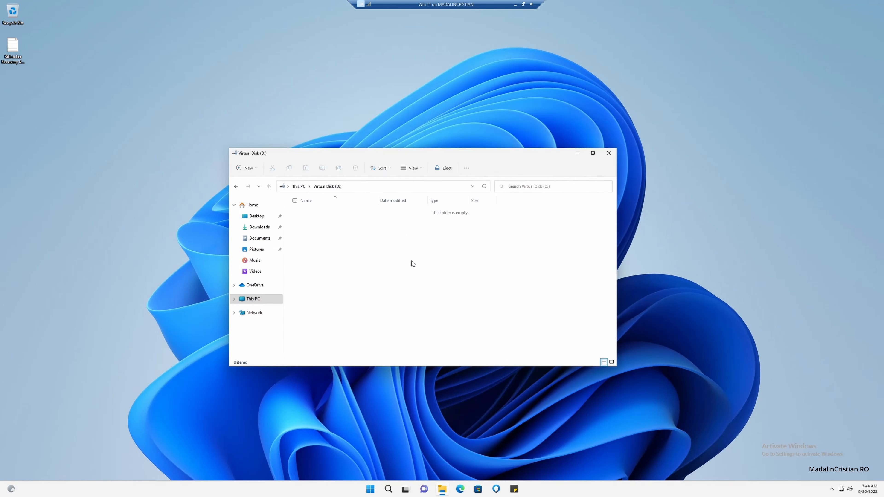
{"action": "left_click", "coordinate": [269, 186]}
{"action": "right_click", "coordinate": [429, 268]}
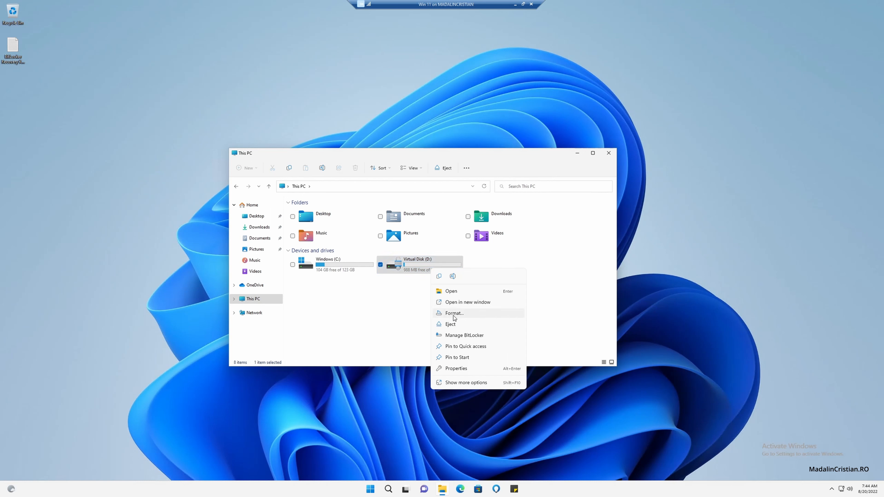
{"action": "left_click", "coordinate": [455, 324]}
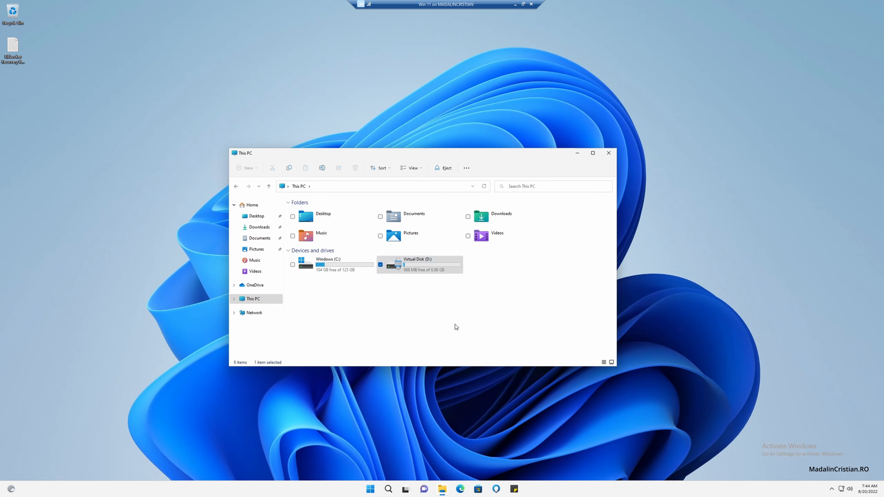
Step: Mount the virtualdisk file from Documents and unlock drive D by entering its BitLocker password
{"action": "left_click", "coordinate": [260, 241]}
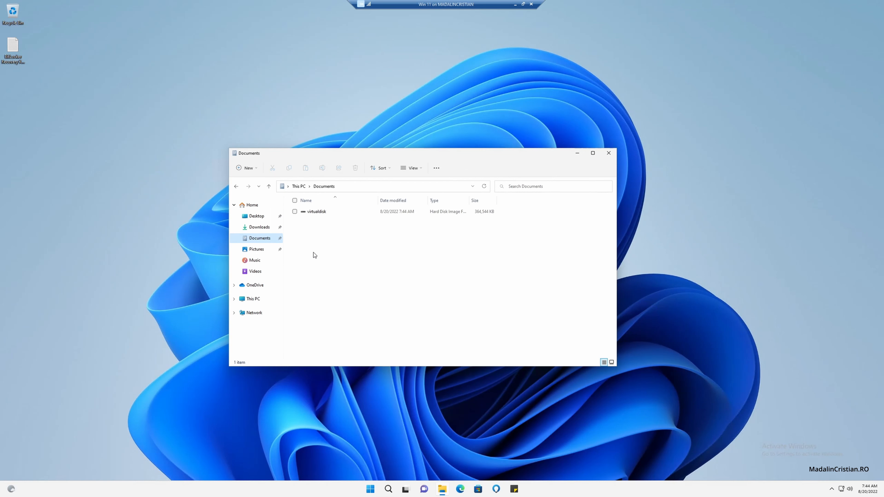
{"action": "left_click", "coordinate": [312, 212]}
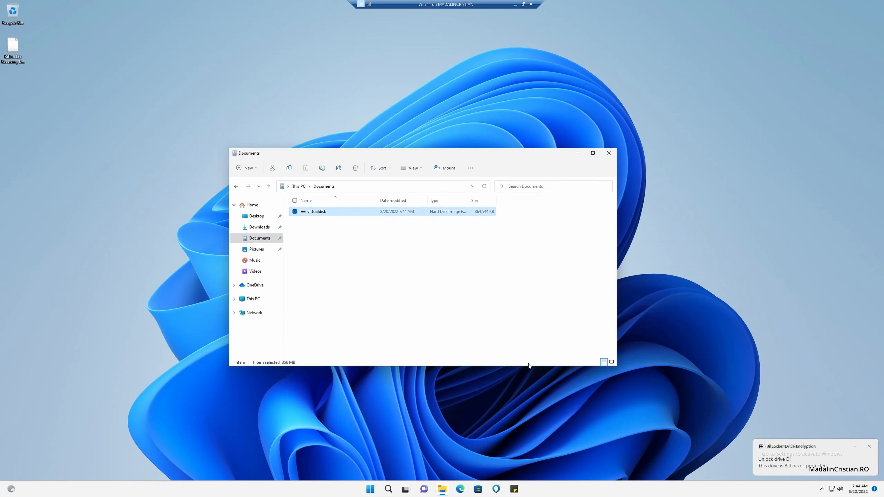
{"action": "left_click", "coordinate": [783, 458]}
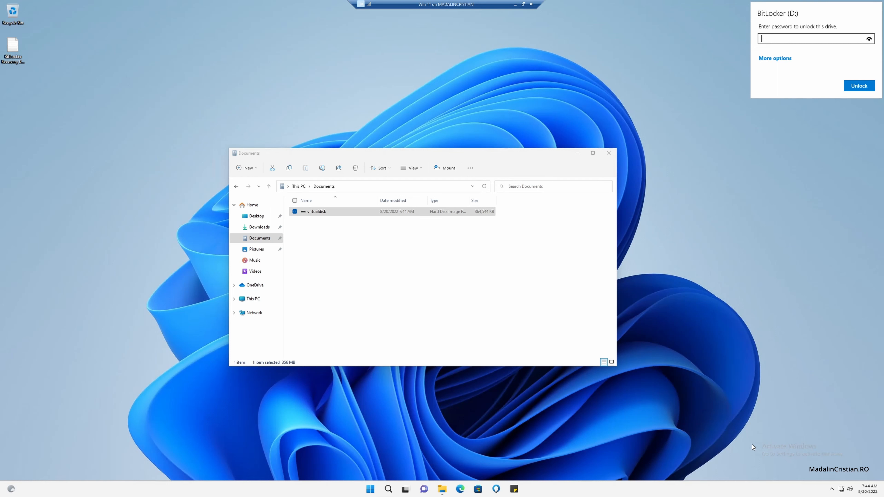
{"action": "type", "text": "••••••••"}
{"action": "left_click", "coordinate": [868, 87]}
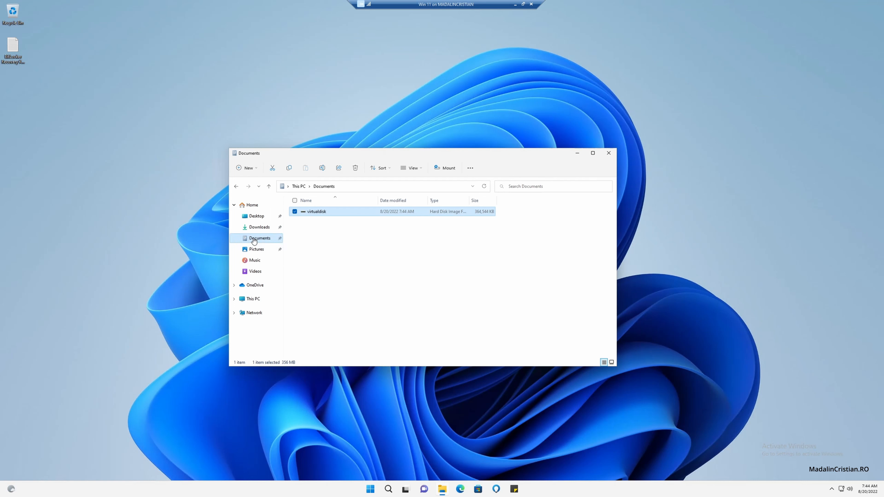
Step: Open the unlocked Virtual Disk (D:) and create a folder in it, keeping the default name
{"action": "left_click", "coordinate": [262, 298]}
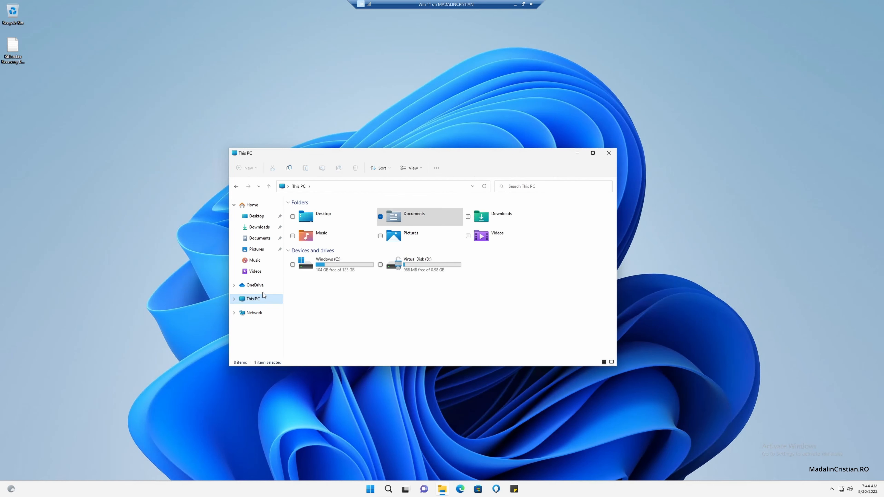
{"action": "double_click", "coordinate": [411, 266]}
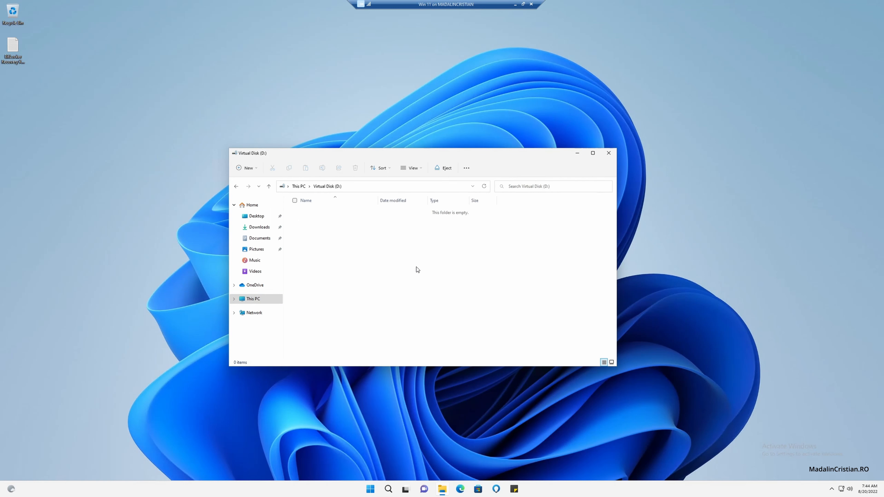
{"action": "right_click", "coordinate": [417, 267]}
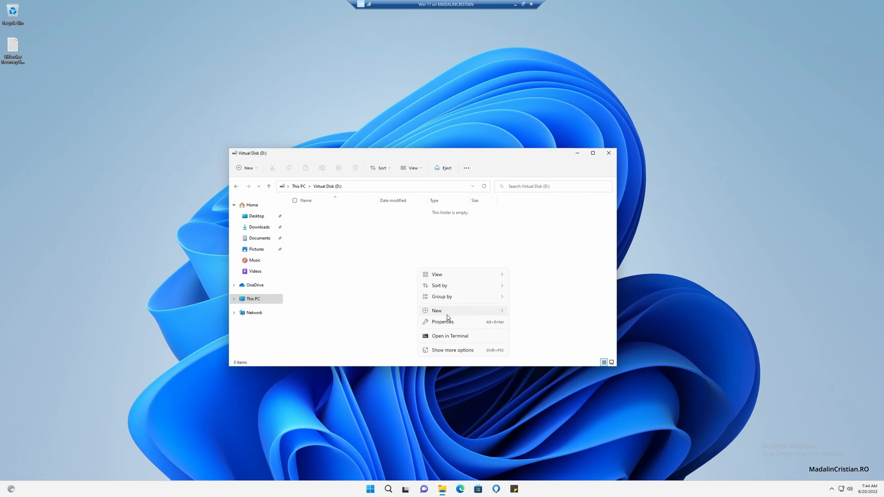
{"action": "mouse_move", "coordinate": [448, 312]}
{"action": "left_click", "coordinate": [529, 309]}
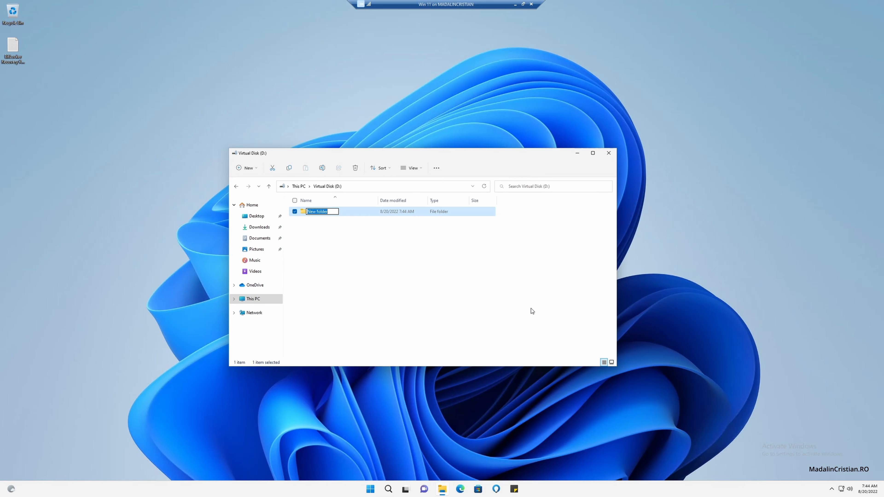
{"action": "left_click", "coordinate": [493, 307]}
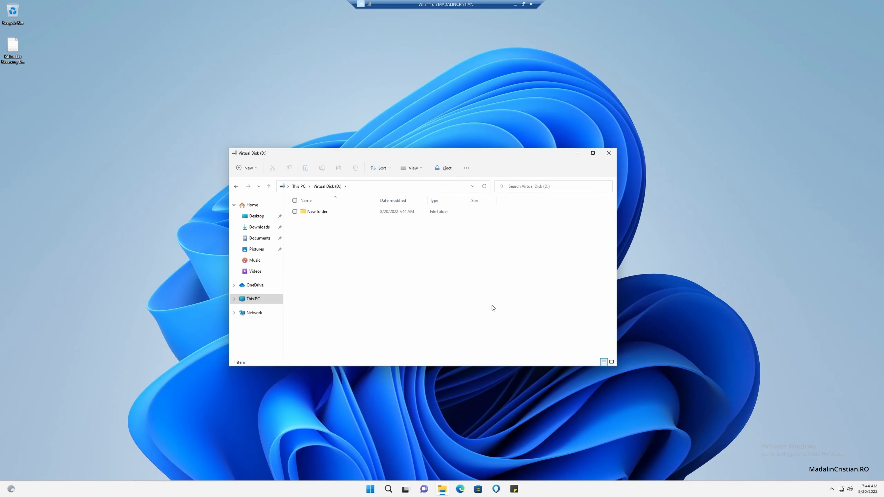
Step: Return to This PC and bring up the available actions for Virtual Disk (D:)
{"action": "left_click", "coordinate": [296, 186]}
{"action": "right_click", "coordinate": [422, 260]}
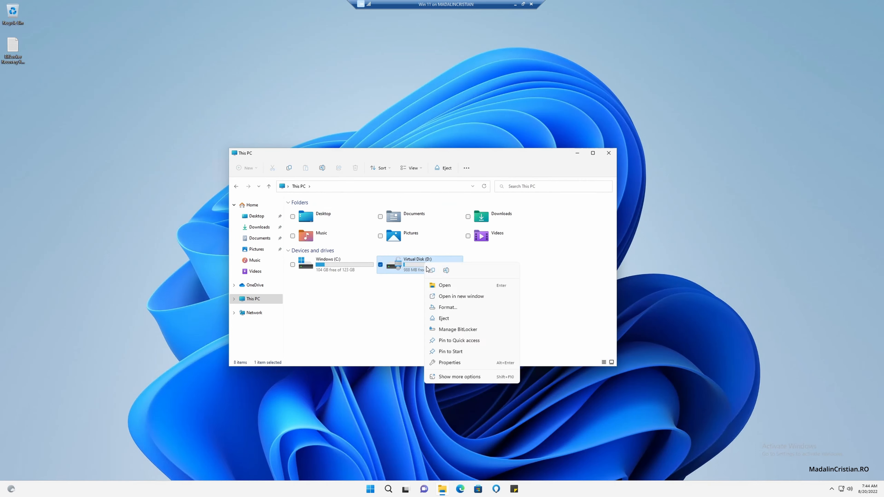